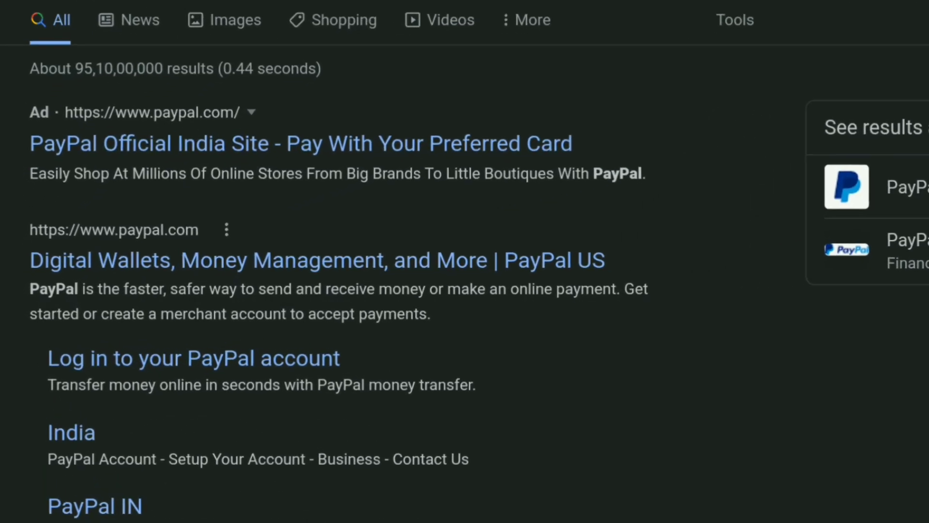
Step: Go to the PayPal US site and log in with the pasted account password
left_click(114, 249)
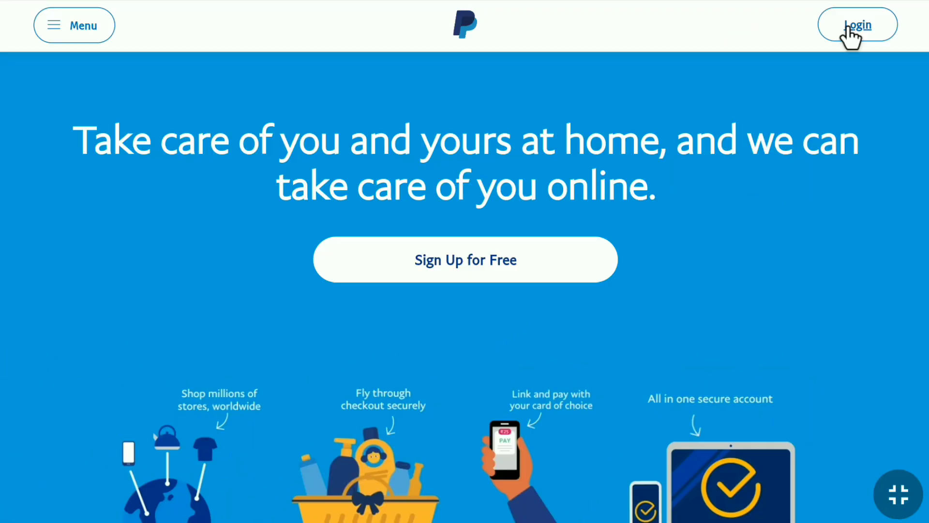
left_click(801, 80)
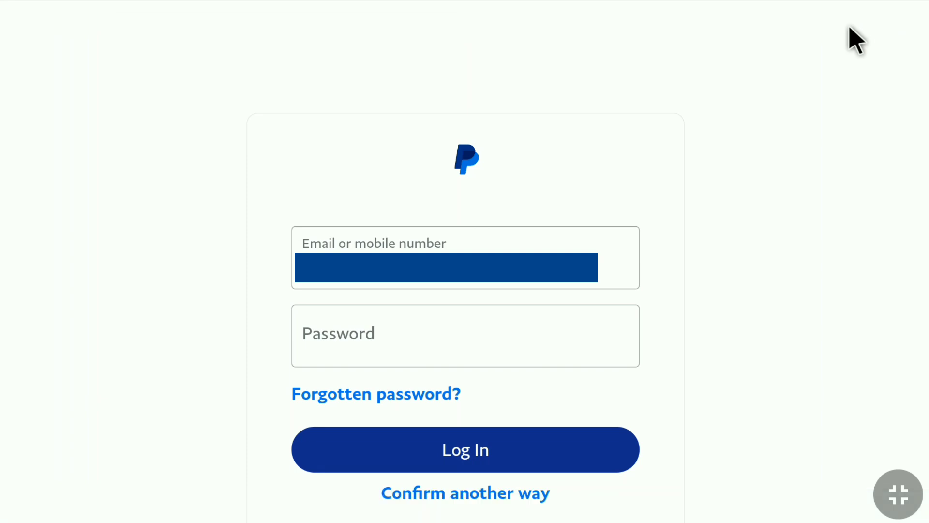
left_click(390, 343)
key("ctrl+v")
left_click(460, 447)
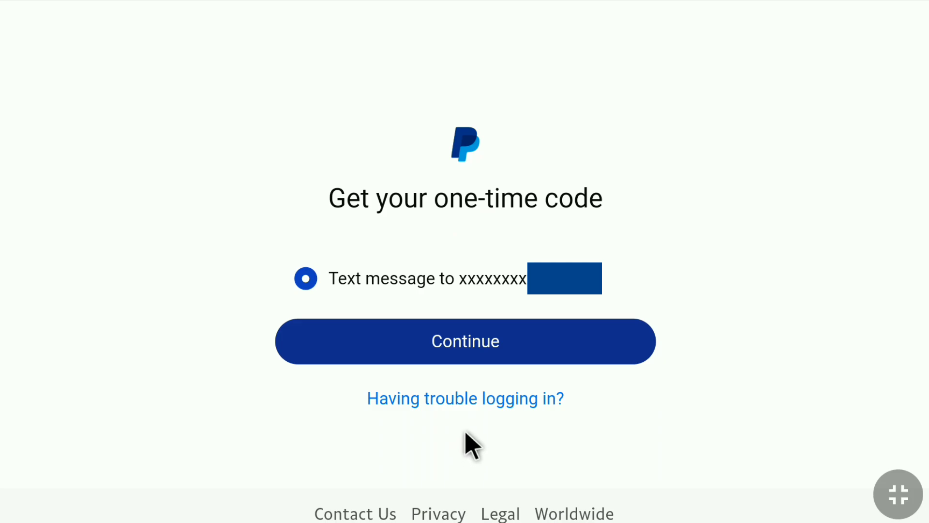
Step: Verify the sign-in with the 6-digit one-time code sent by text message
left_click(467, 340)
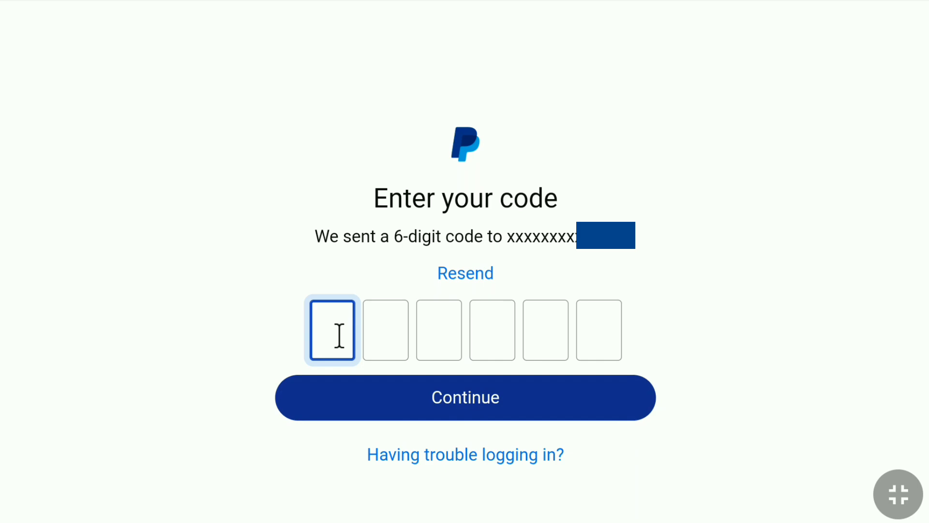
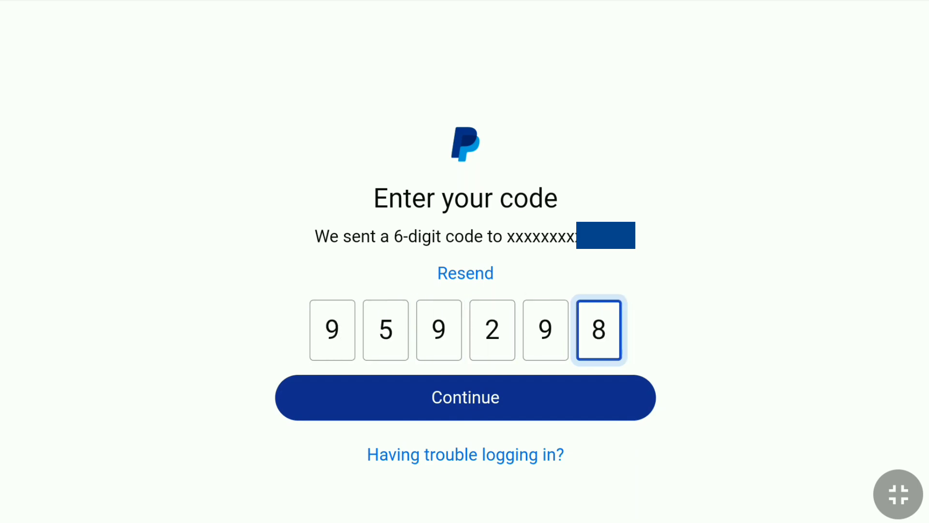
left_click(440, 396)
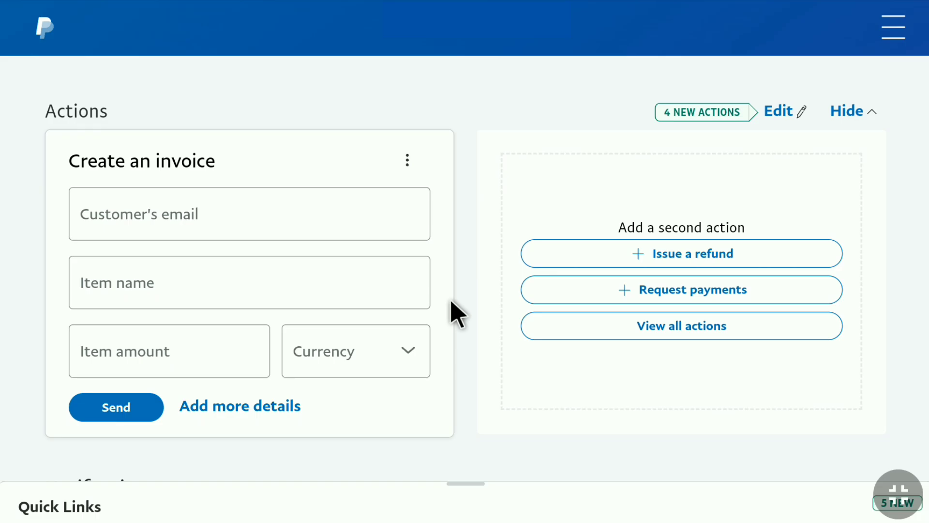
Step: Open Contact from the page footer and choose the 'Account profile and set up' issue
scroll(455, 297, "down", 5)
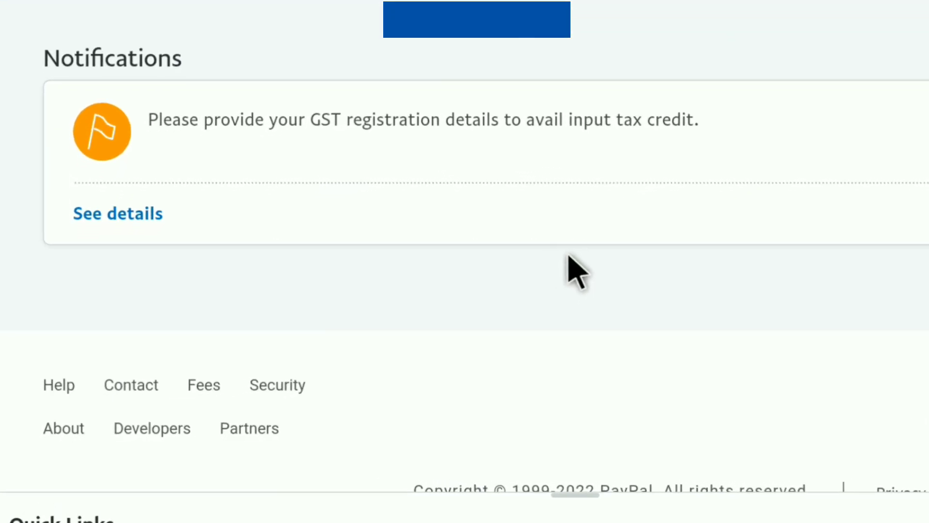
left_click(196, 338)
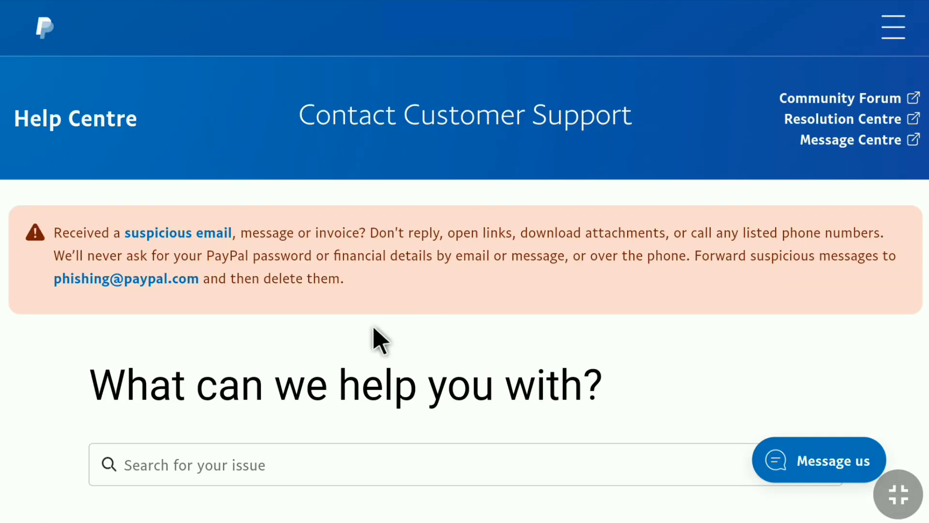
scroll(381, 341, "down", 6)
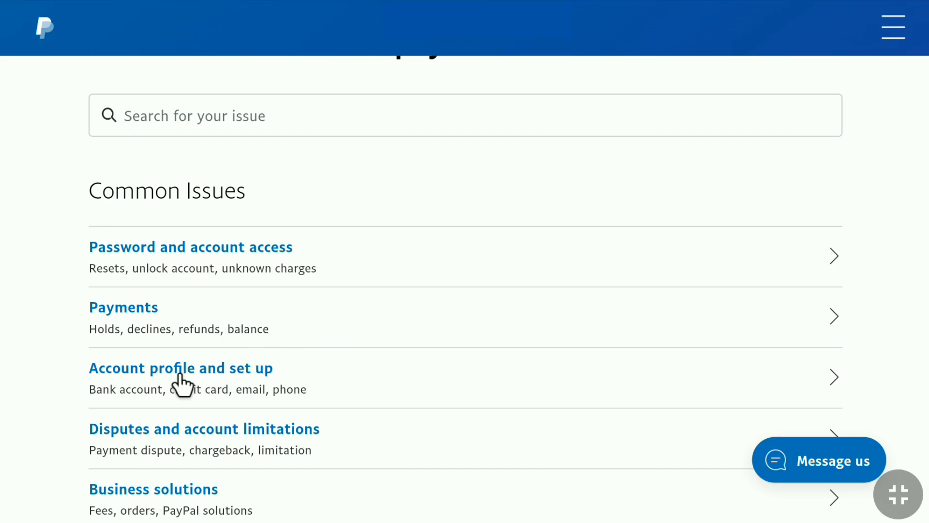
left_click(170, 377)
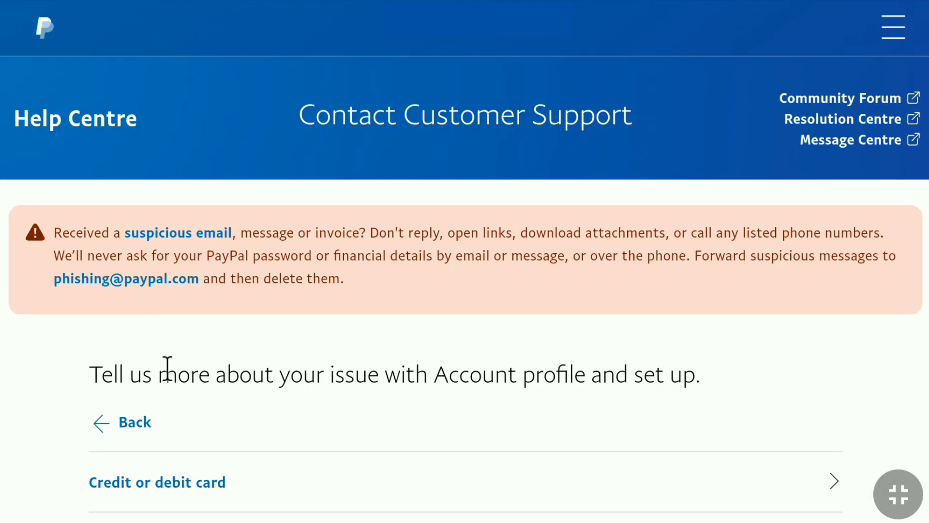
scroll(169, 376, "down", 10)
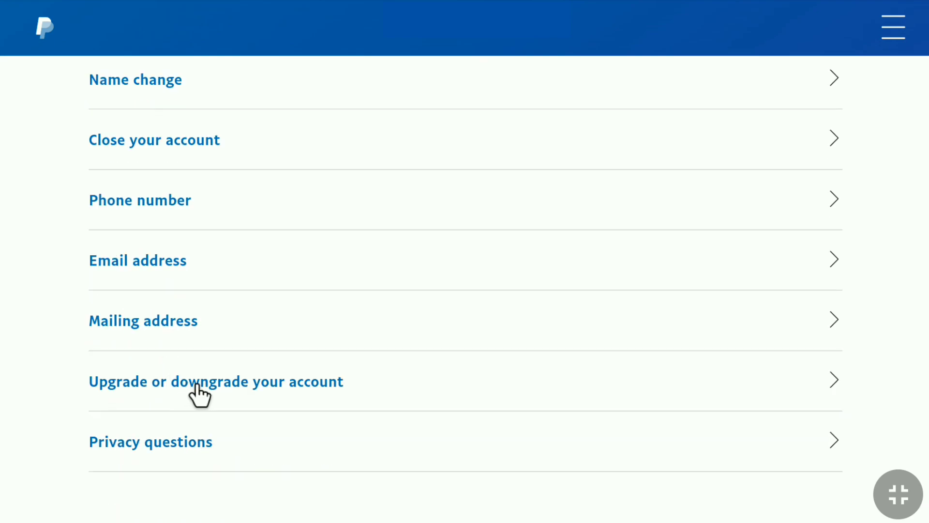
Step: Pick 'Upgrade or downgrade your account' to show its help note about contacting customer service
left_click(252, 386)
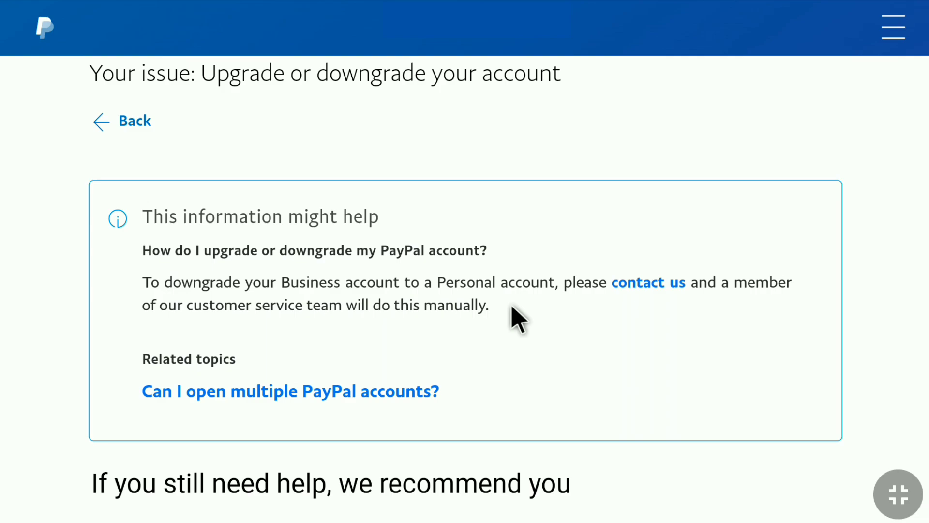
Step: Follow the 'contact us' link and read through 'How do I contact PayPal customer service?'
left_click(640, 286)
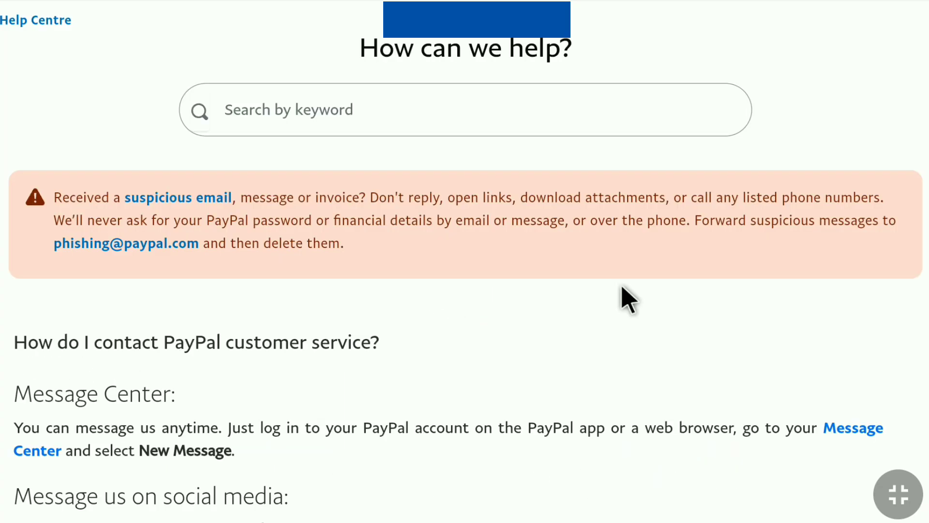
scroll(172, 438, "down", 2)
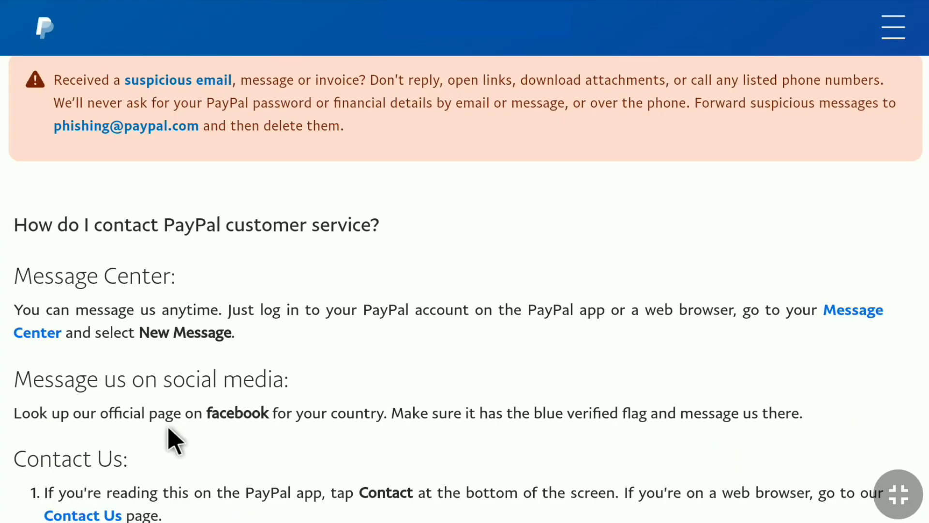
scroll(172, 438, "down", 2)
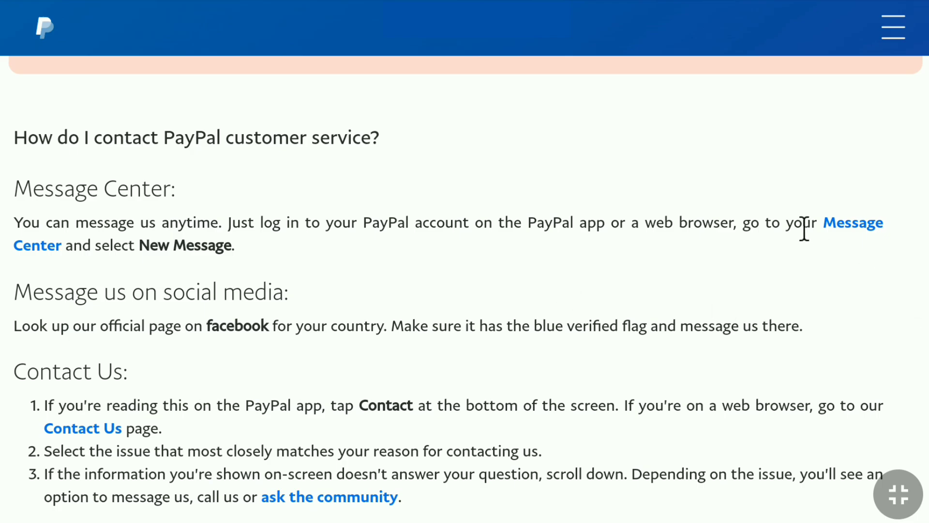
Step: Go to the Message Center and start a New Message with the PayPal Assistant
left_click(841, 227)
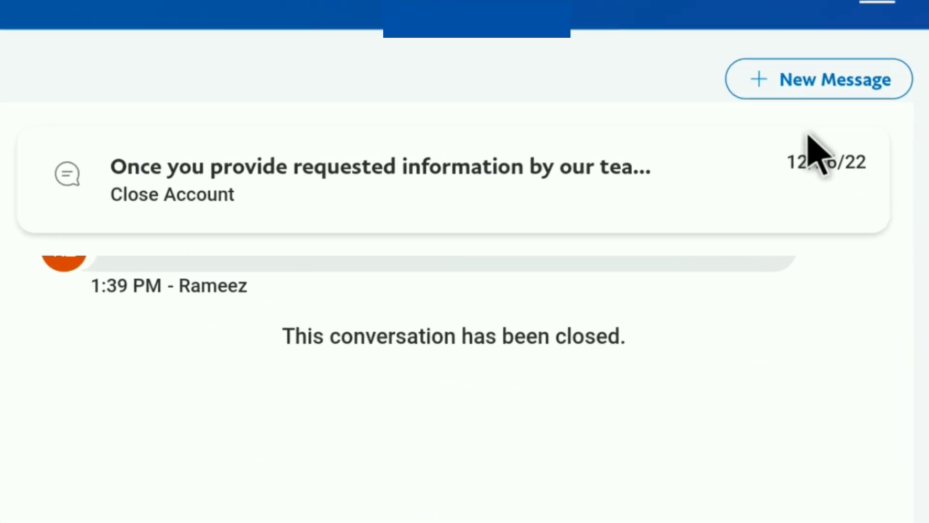
left_click(842, 91)
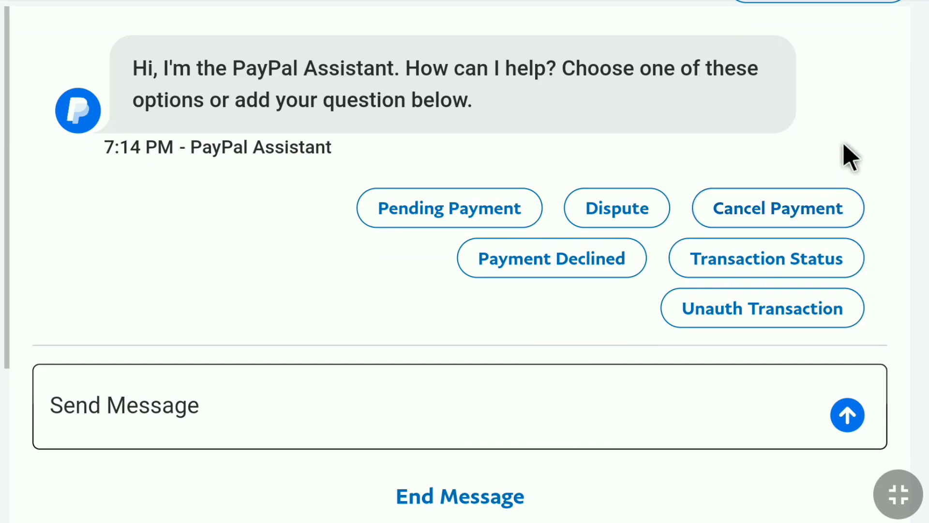
Step: Send 'I want to downgrade my PayPal Account', decline Update Account, and view the suggested article
left_click(175, 406)
type("I wa")
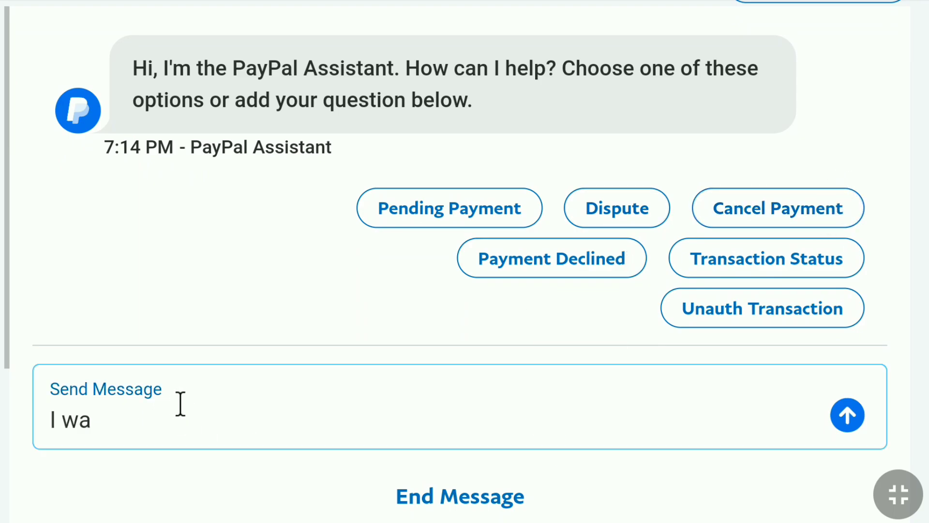
type("nt to downgrade my PayPal Account")
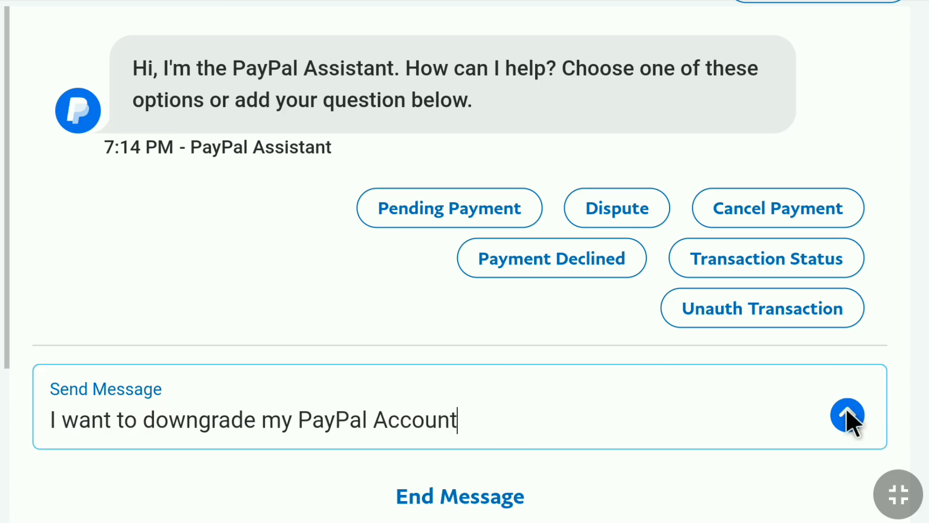
left_click(848, 416)
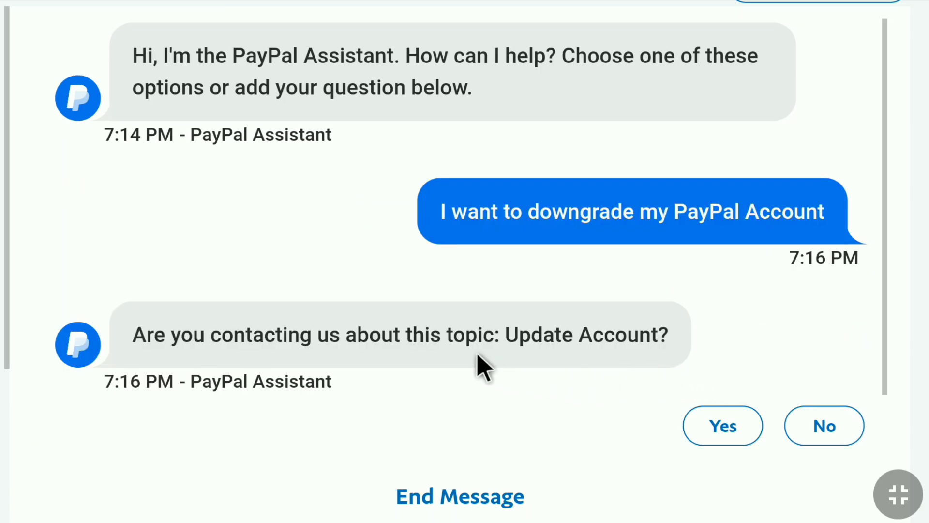
left_click(819, 425)
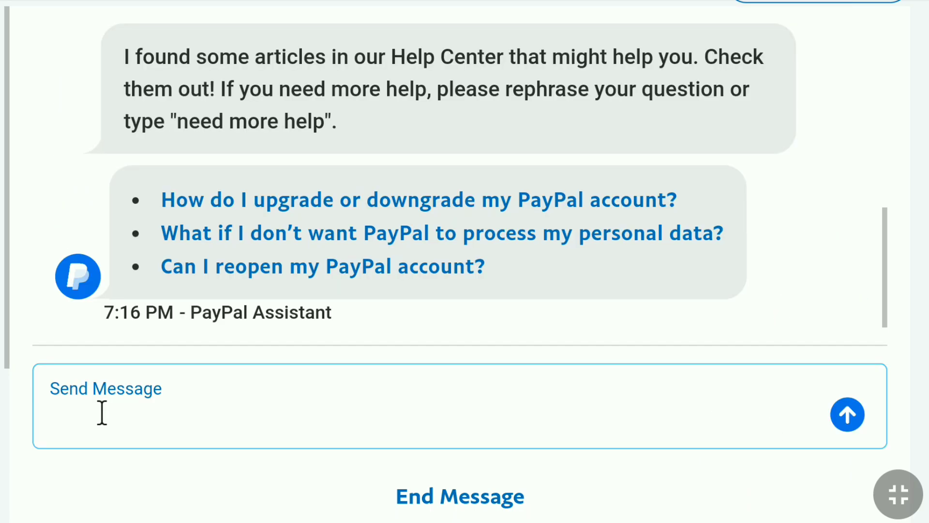
left_click(290, 200)
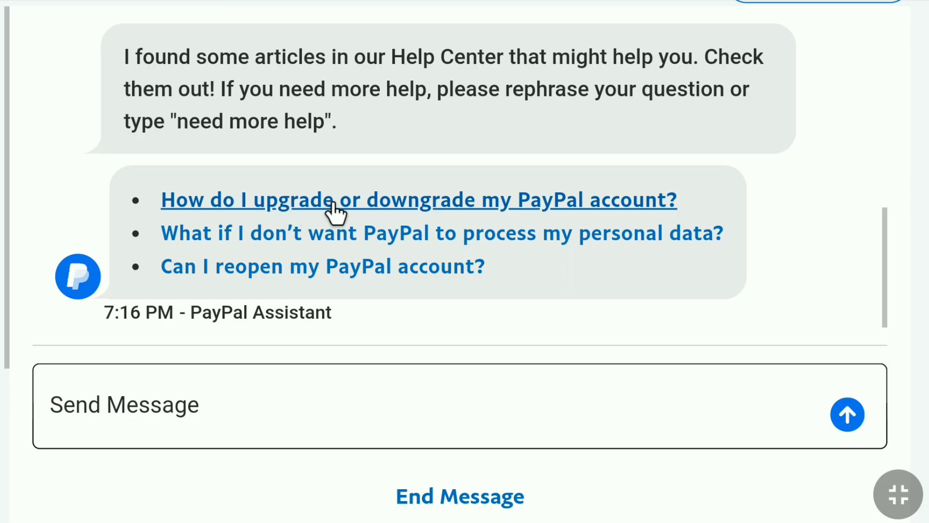
left_click(363, 210)
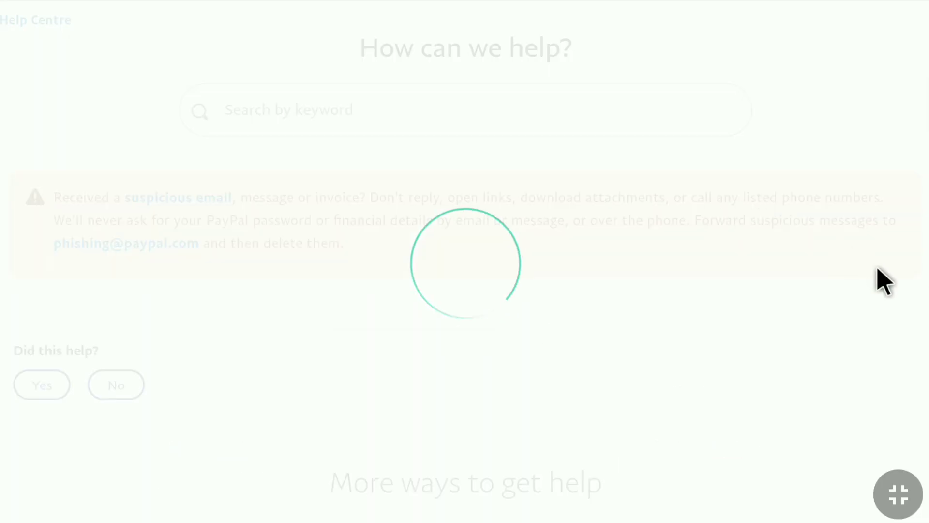
key("alt+Left")
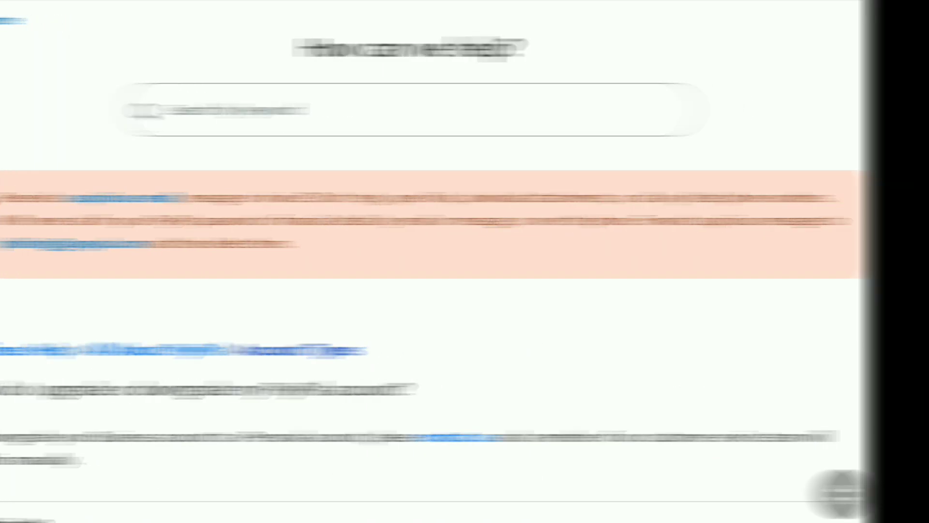
Step: Send 'I want to talk with a member of your customer support' to the assistant
left_click(138, 402)
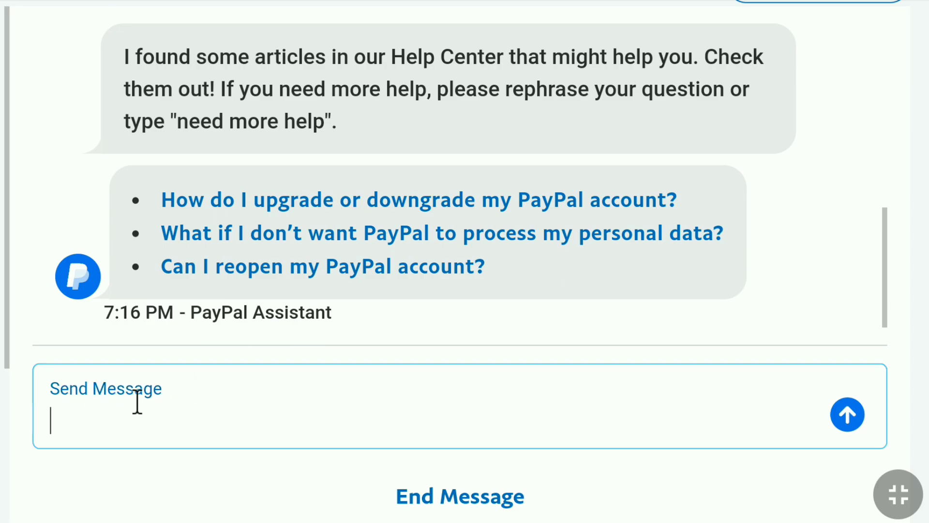
type("I want to talk with a member of your customer support")
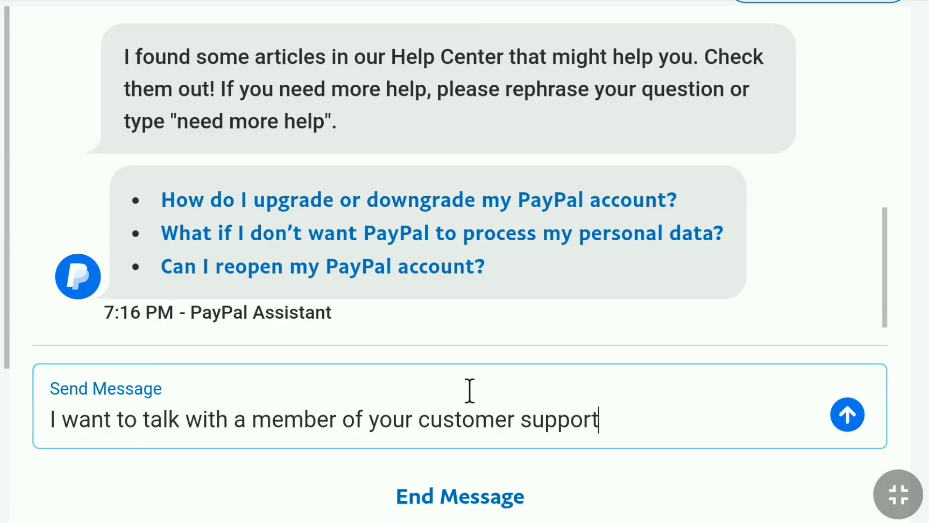
left_click(857, 424)
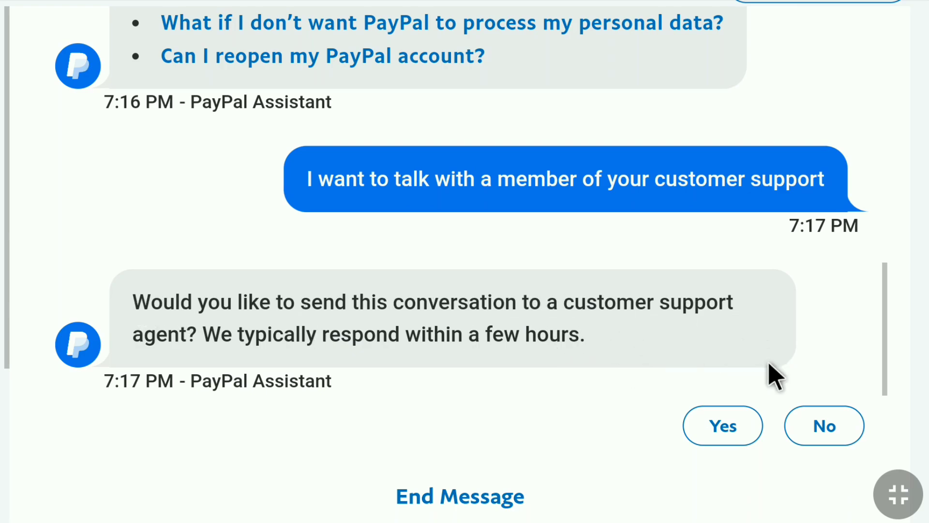
Step: Agree to forward the chat to a support agent and begin the quick security check
left_click(727, 425)
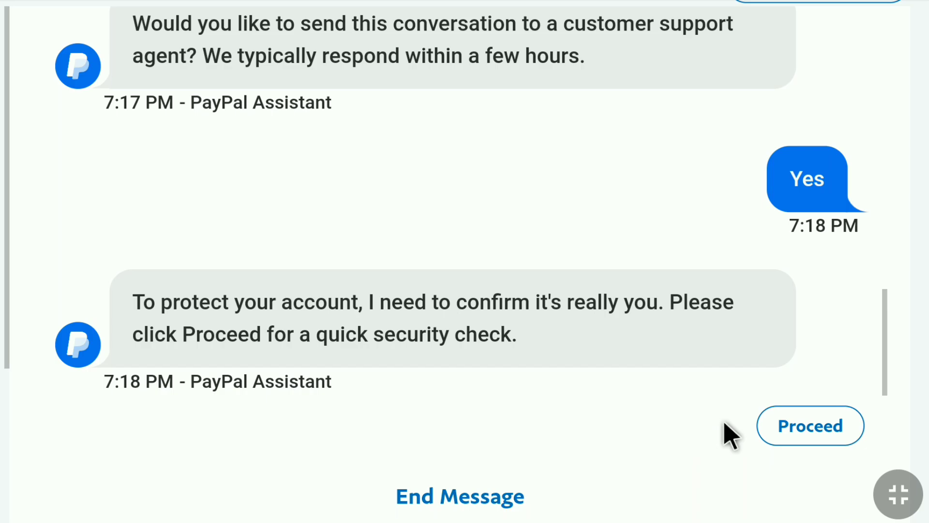
left_click(803, 429)
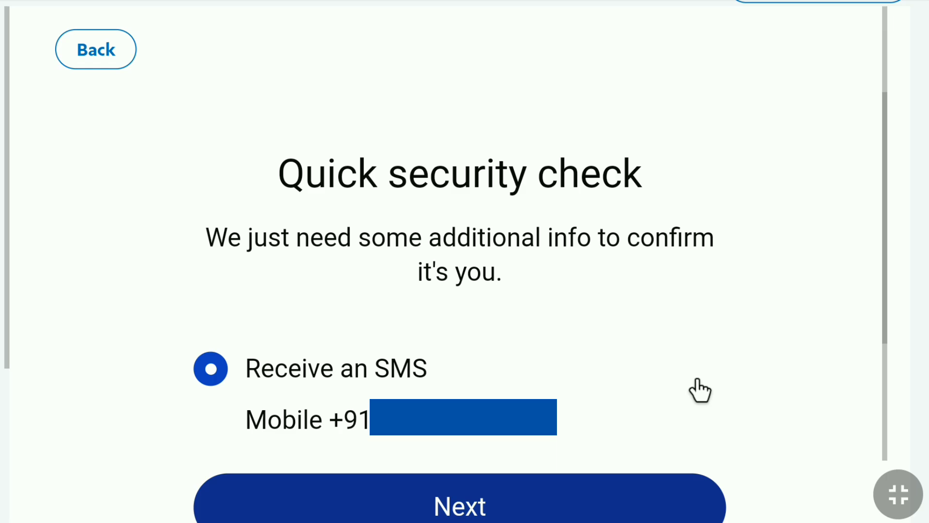
Step: Pass the security check using the six-digit code received by SMS
scroll(699, 390, "down", 2)
left_click(485, 479)
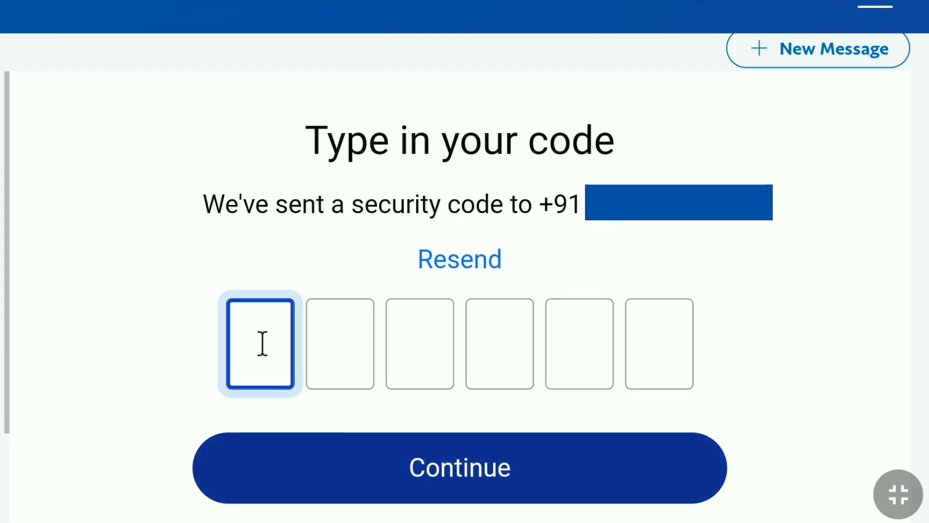
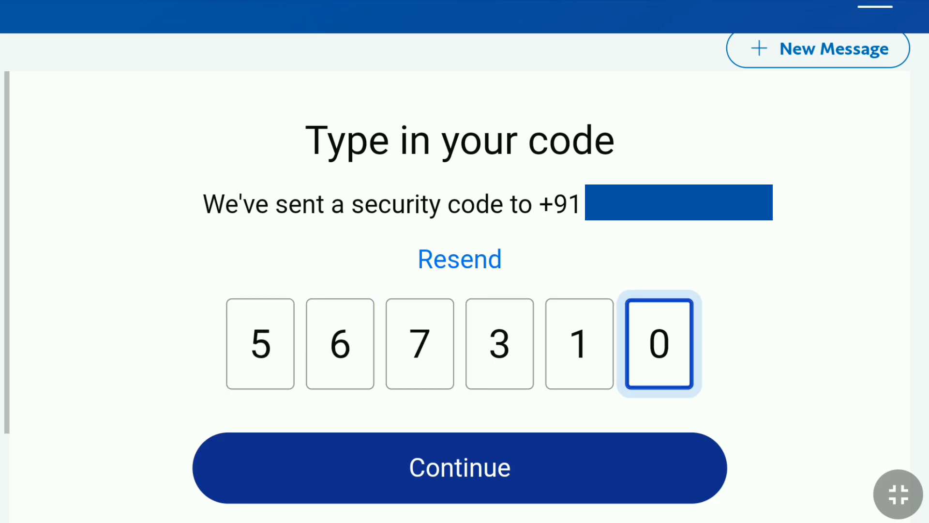
left_click(423, 466)
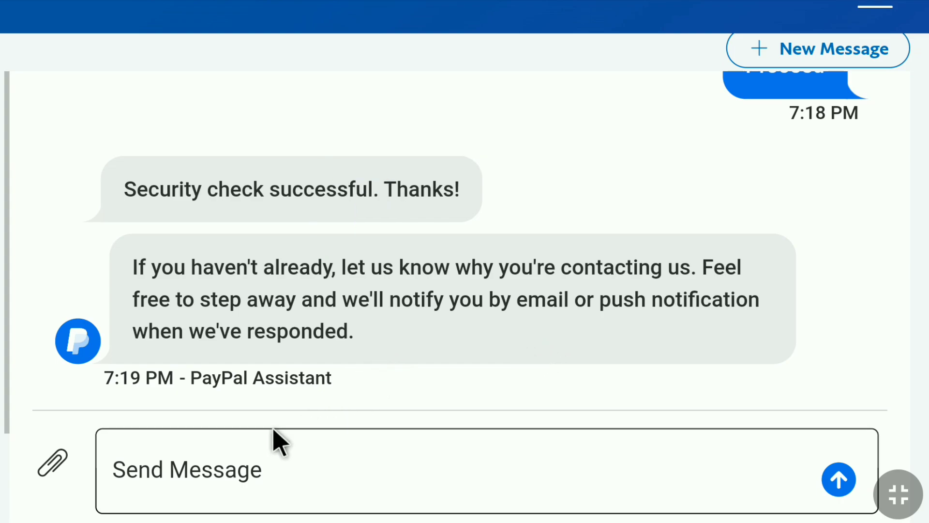
Step: Paste the prepared business-to-personal account change request into the chat and send it
left_click(131, 469)
key("ctrl+v")
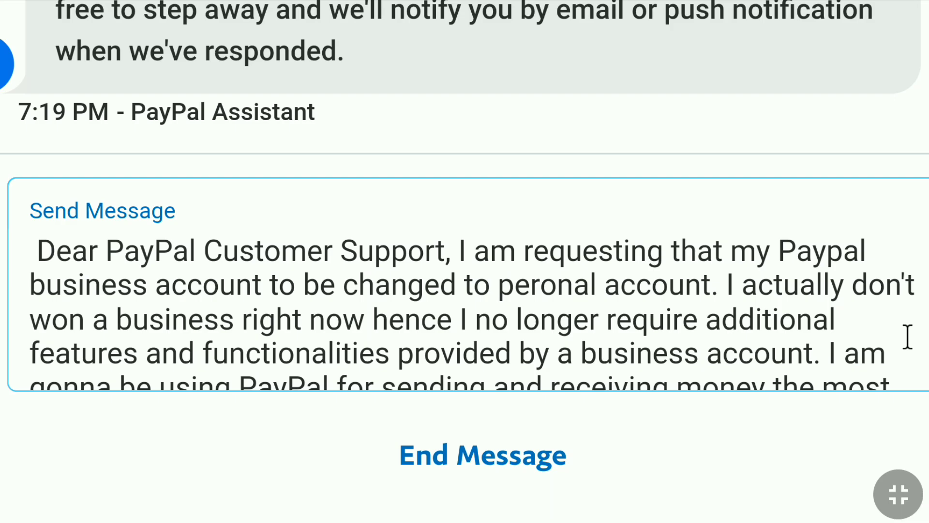
scroll(904, 334, "down", 2)
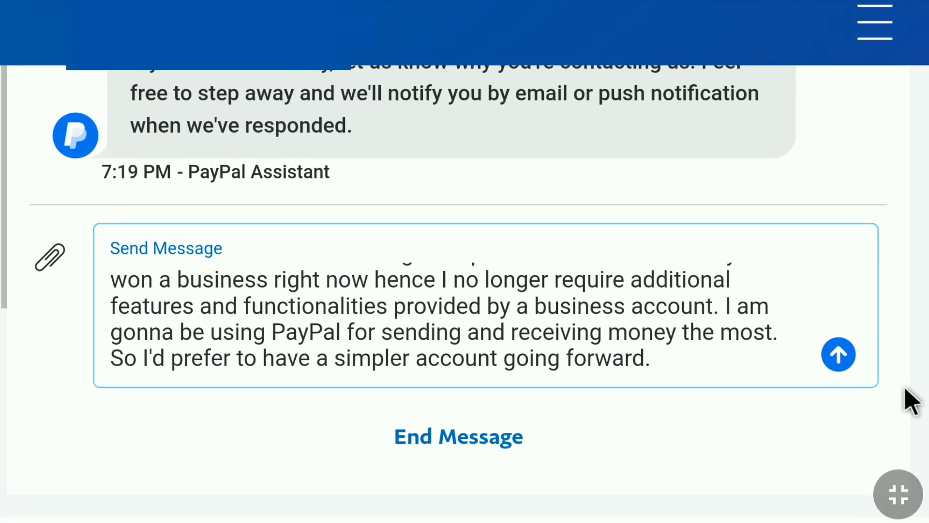
key("Return")
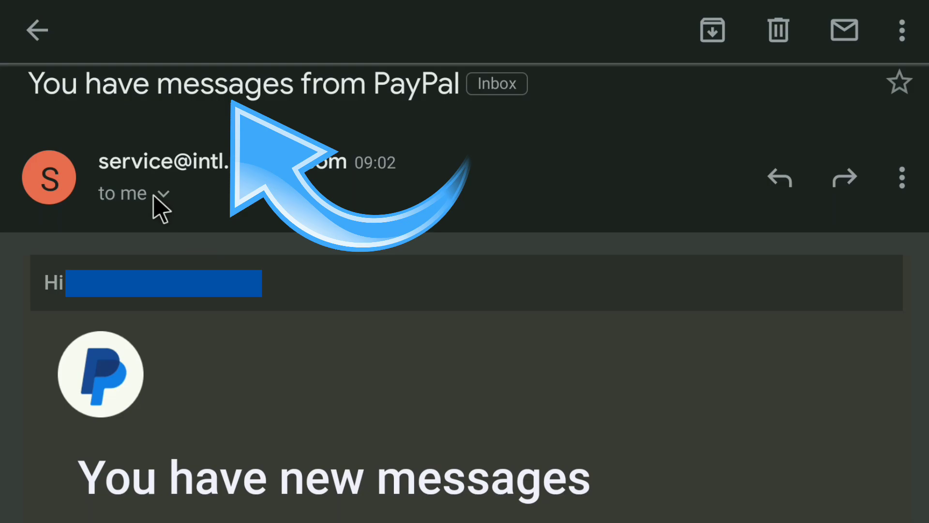
Step: Read PayPal's 'You have messages' email, then log back in to the $0.00 USD balance dashboard
scroll(290, 310, "down", 5)
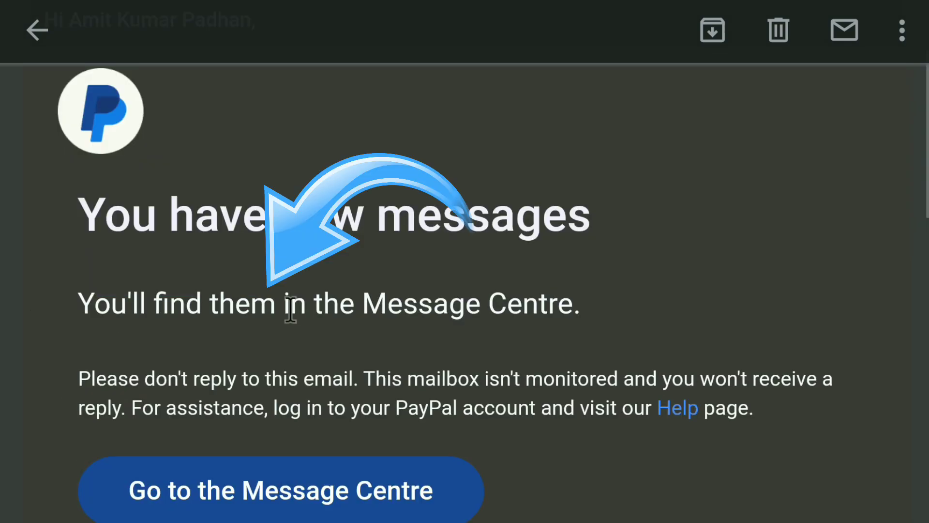
scroll(293, 319, "down", 5)
scroll(351, 322, "up", 3)
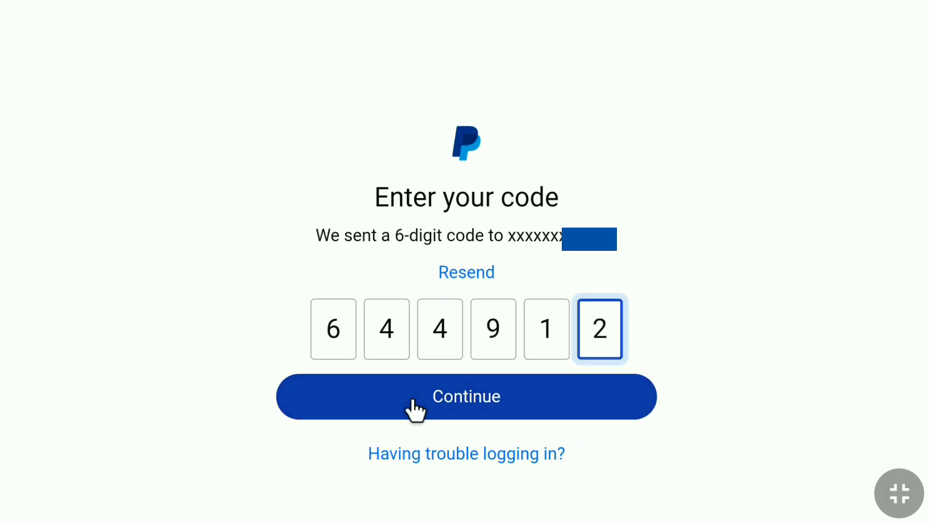
left_click(412, 405)
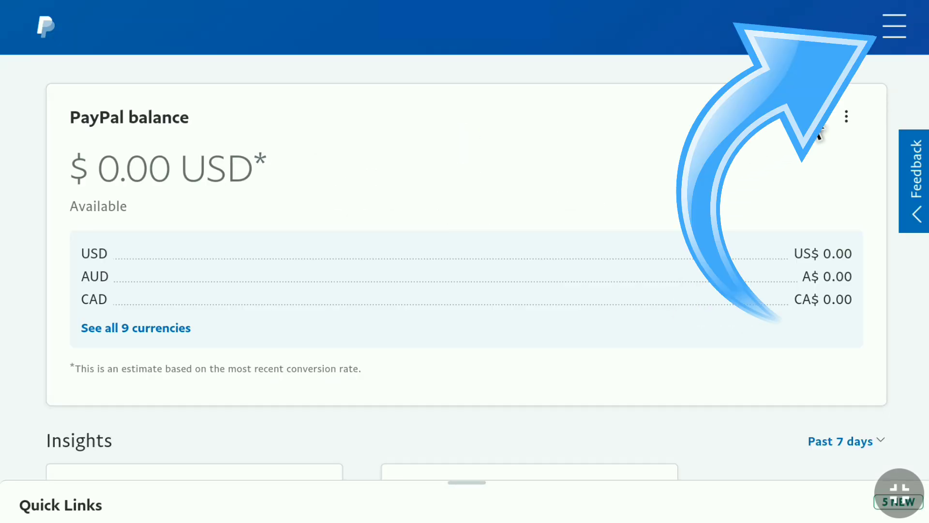
Step: Go to the Message Centre and read the agent's reply asking to confirm the downgrade and give a reason
left_click(895, 32)
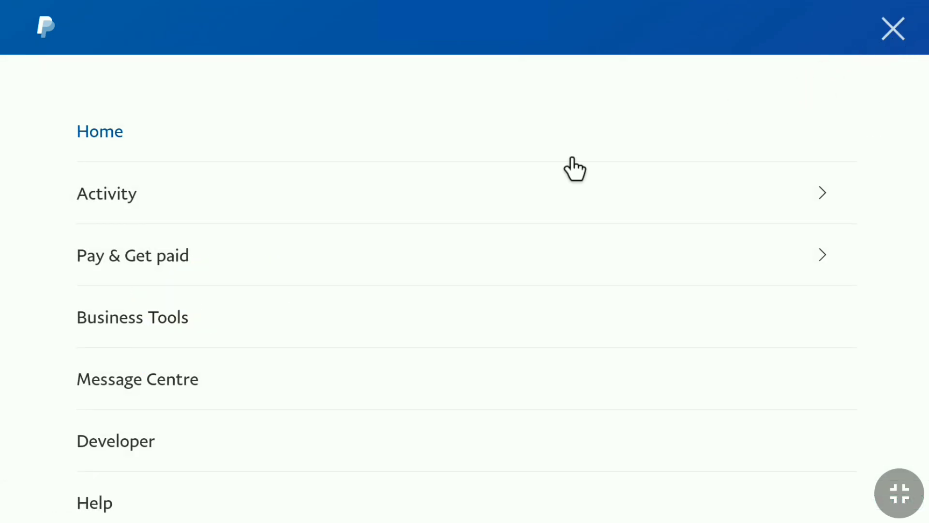
left_click(153, 379)
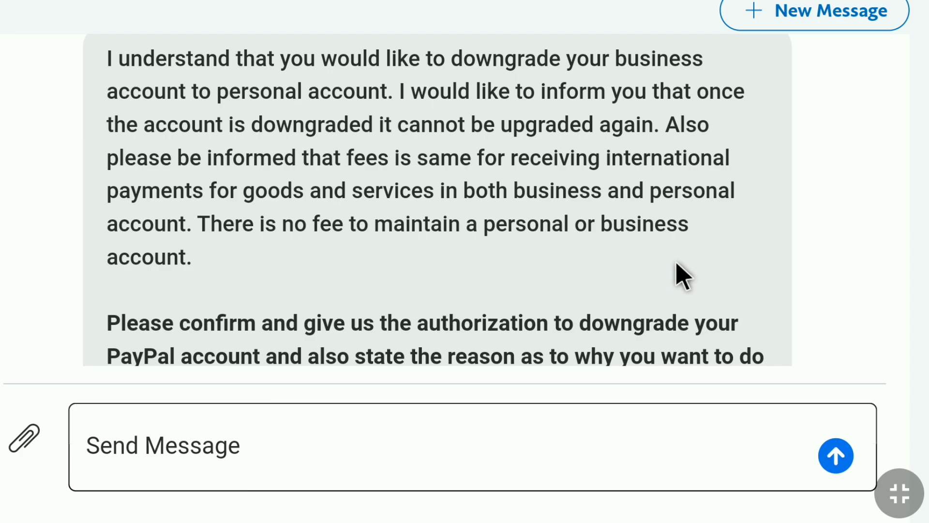
scroll(682, 276, "down", 2)
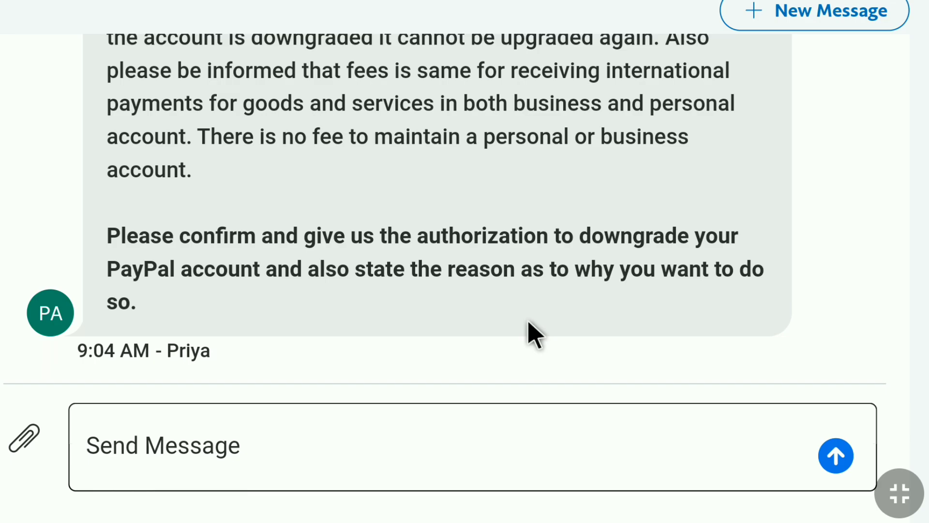
Step: Paste the prepared downgrade confirmation and reason into the chat reply and send it to the agent
left_click(112, 446)
type("Sure, I confirm that I would like to downgrade my PayPal business account to a personal account. The reason for this is that I don't own a business right now and no longer need the business account features. I just need a personal account for personal transactions. Thank You for your assistant in this matter")
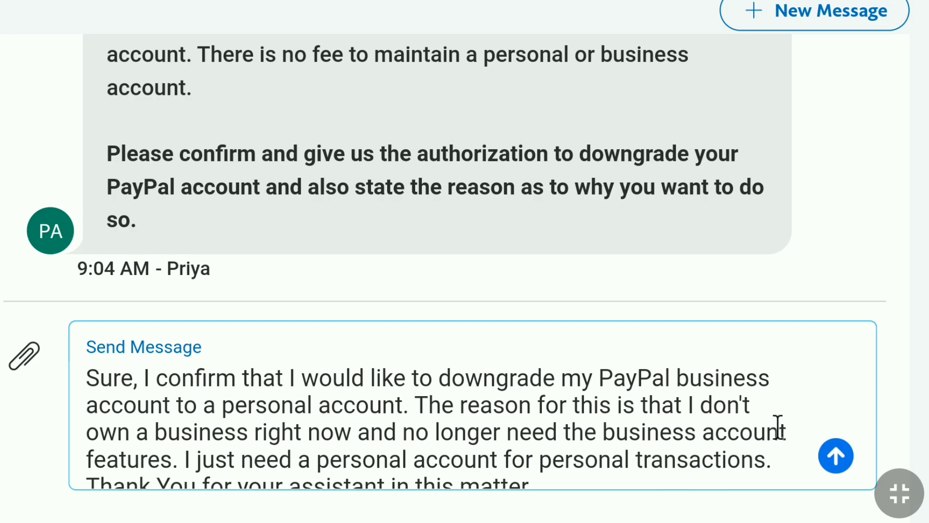
scroll(778, 427, "down", 1)
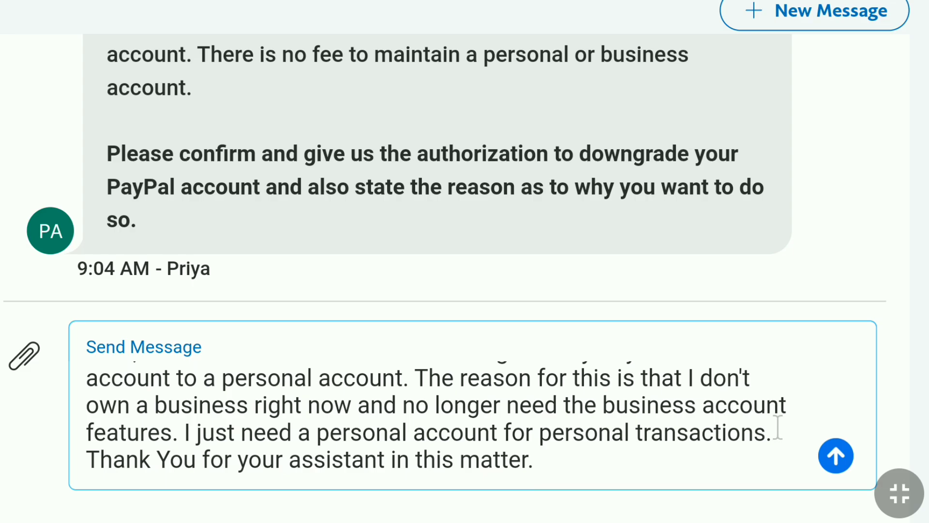
scroll(778, 426, "down", 1)
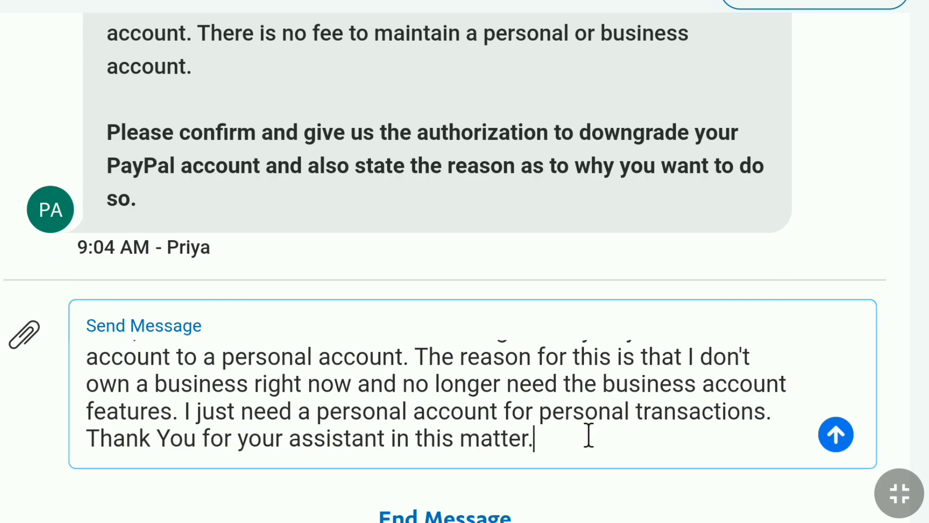
left_click(832, 433)
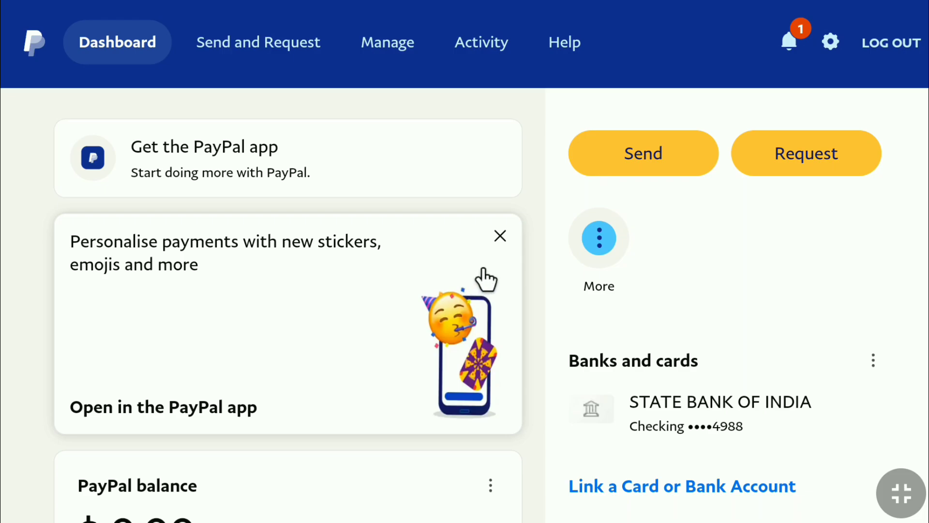
scroll(486, 279, "down", 10)
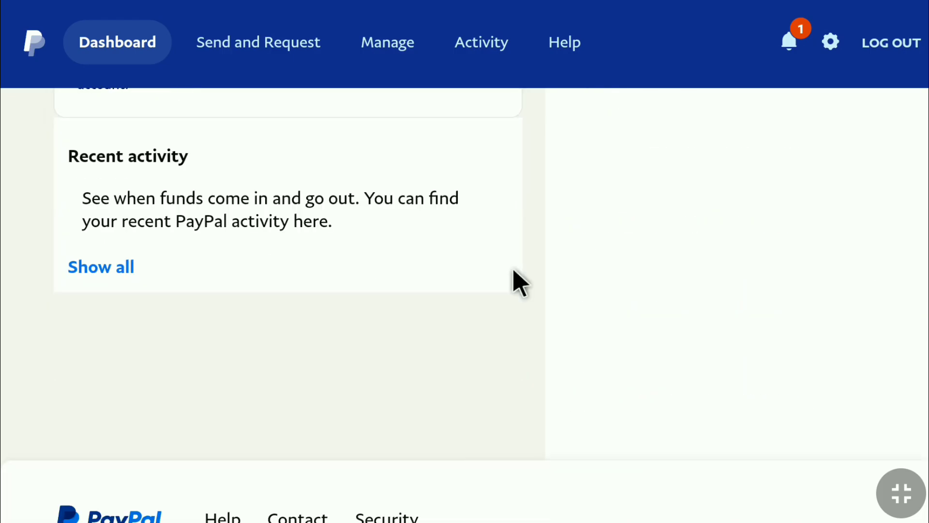
scroll(520, 283, "down", 3)
scroll(520, 284, "up", 5)
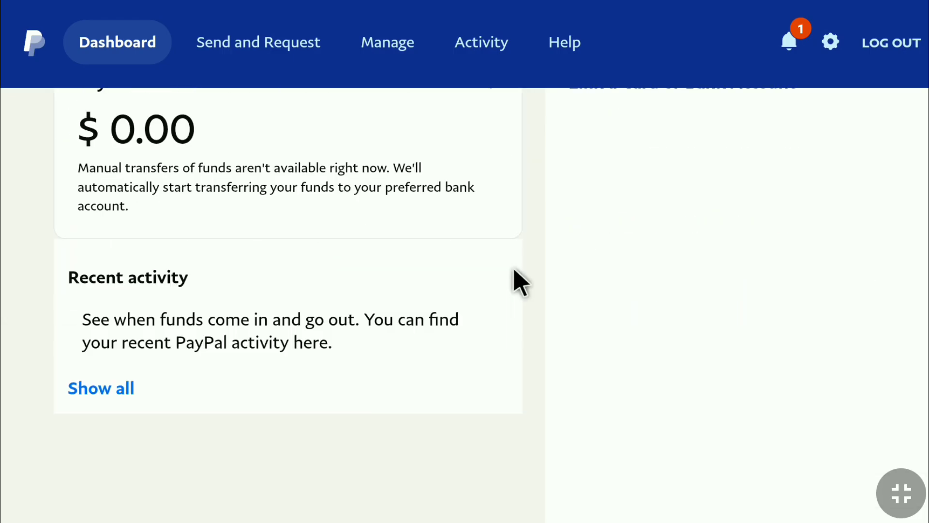
scroll(519, 283, "up", 8)
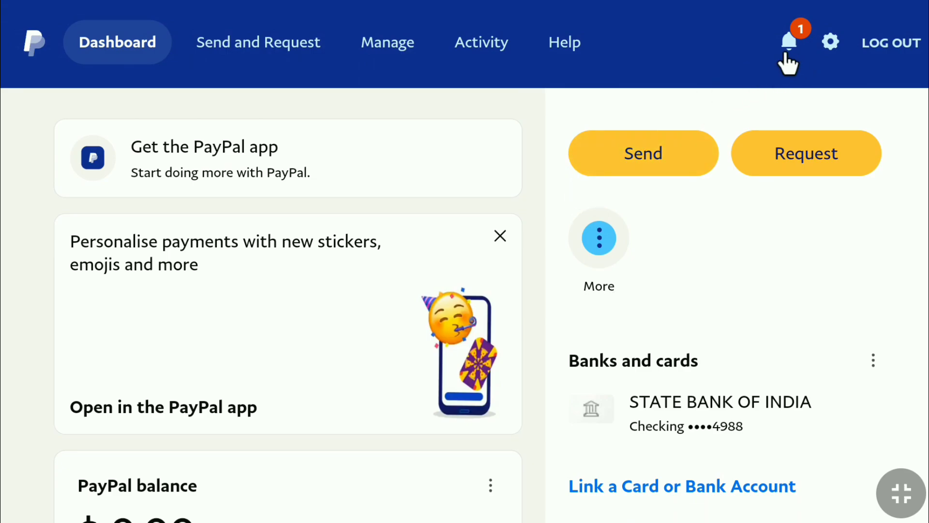
left_click(784, 43)
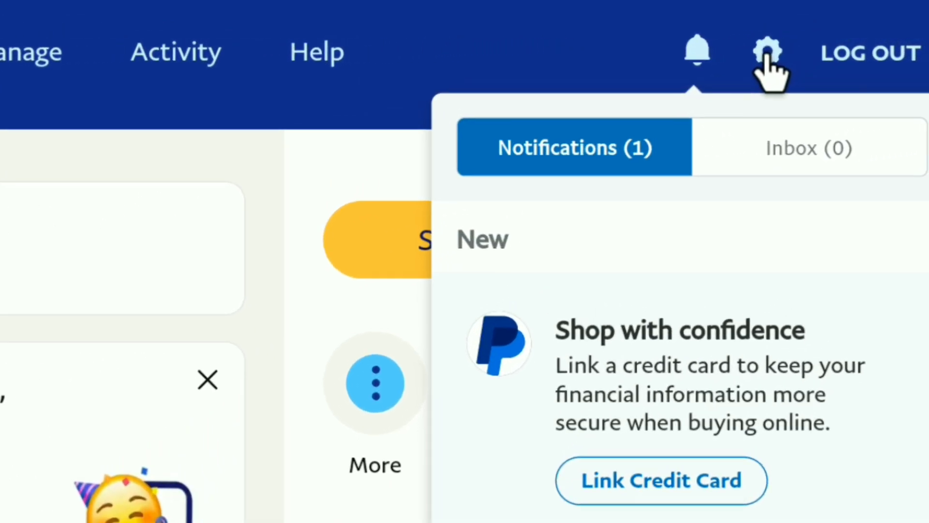
left_click(767, 52)
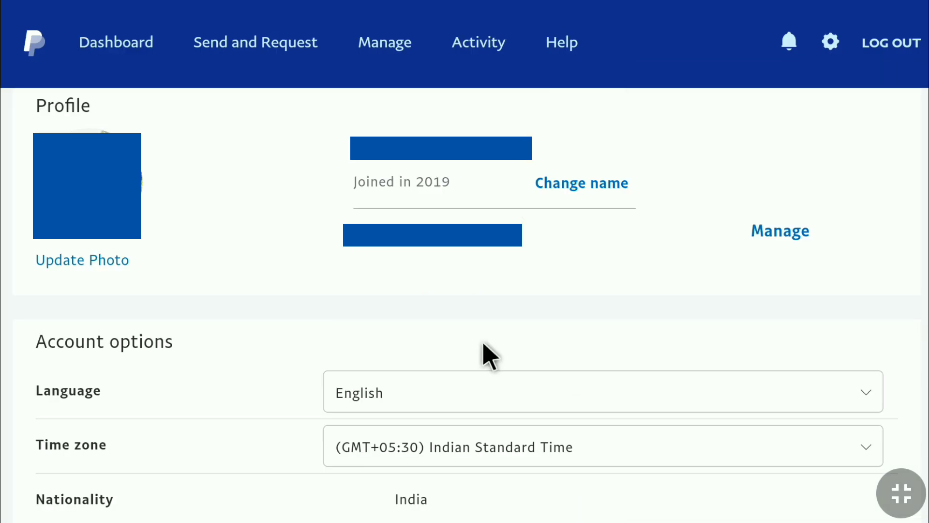
scroll(487, 353, "down", 5)
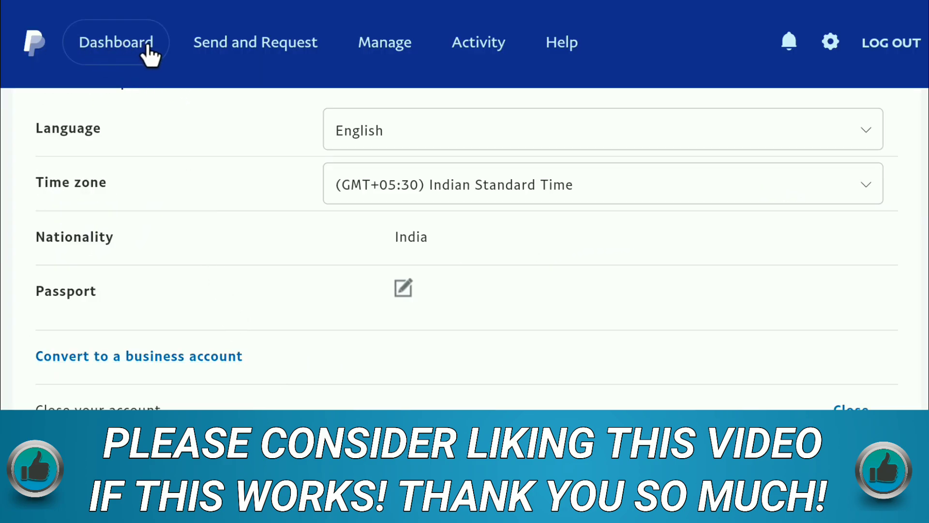
left_click(143, 46)
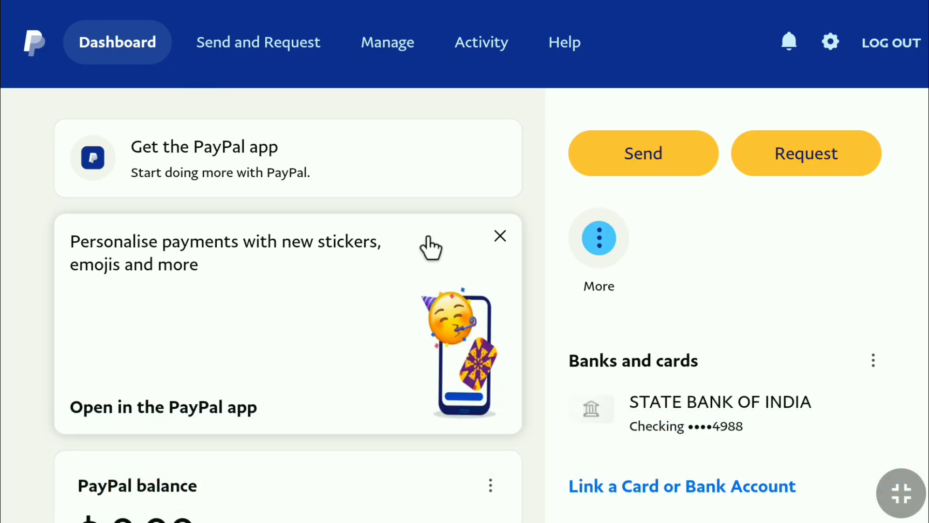